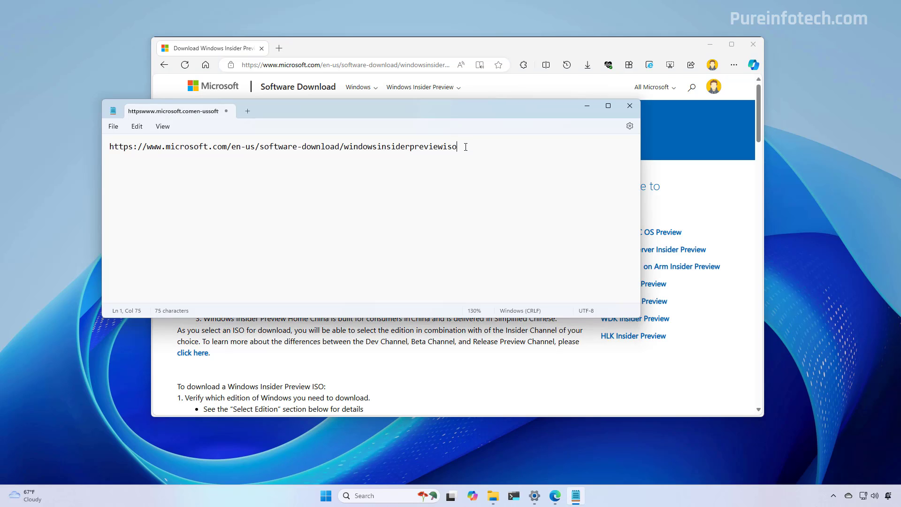
Step: Minimize Notepad and close the account menu to reveal the Microsoft download page
drag(466, 147, 108, 147)
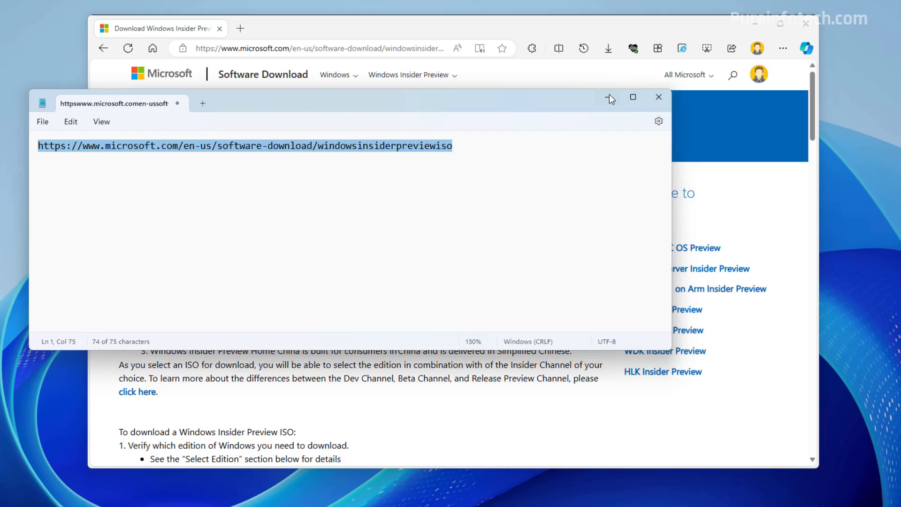
click(589, 106)
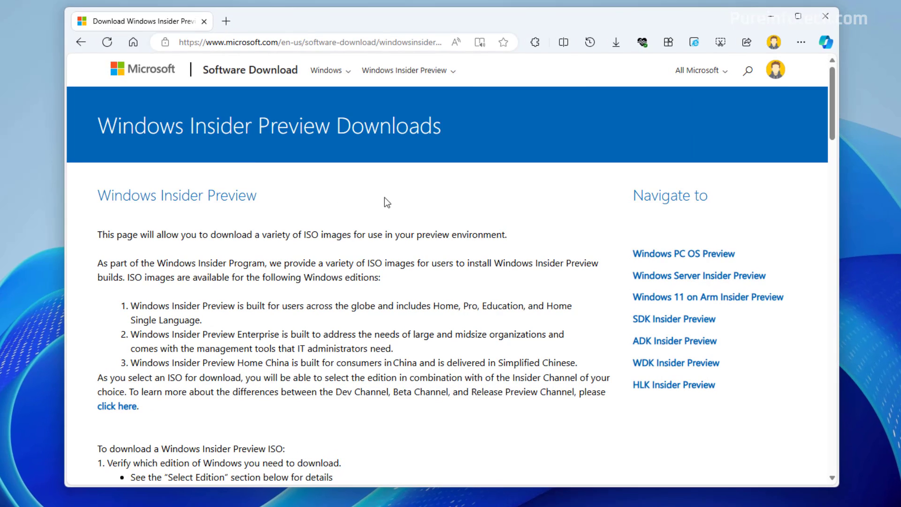
click(777, 71)
click(527, 128)
Step: Choose Windows 11 Insider Preview (Release Preview Channel) - Build 26100.560 in Select edition
scroll(528, 130, down, 9)
scroll(529, 132, down, 10)
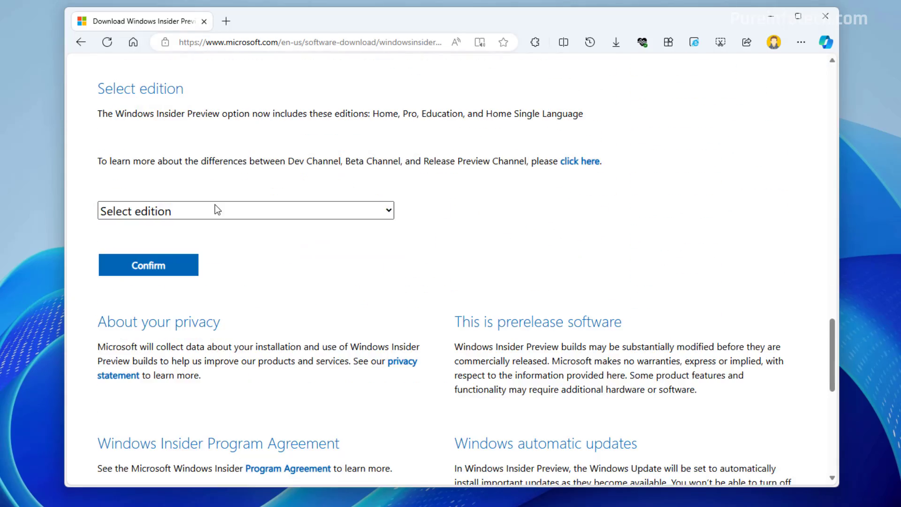
click(217, 212)
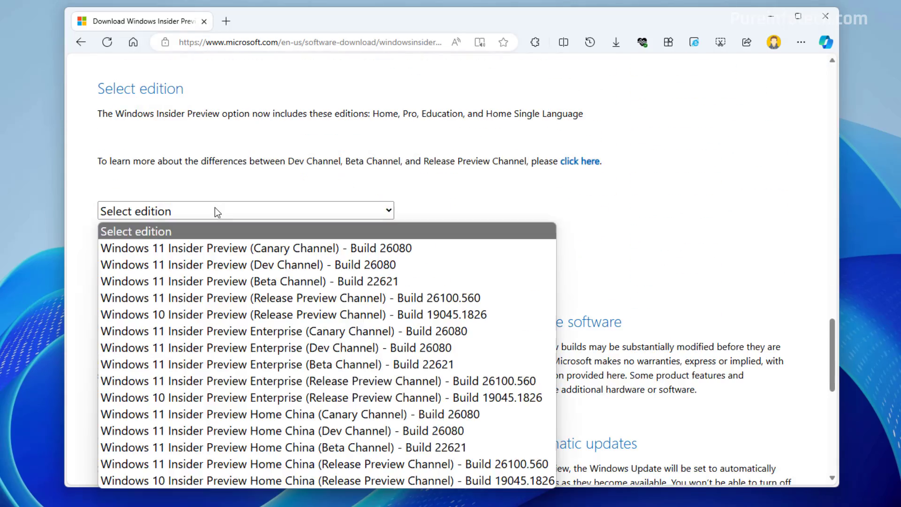
click(187, 300)
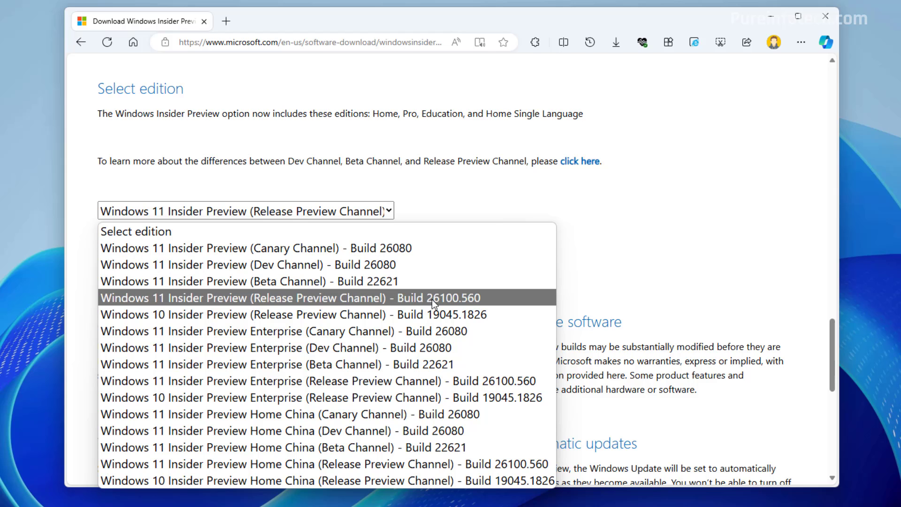
click(466, 300)
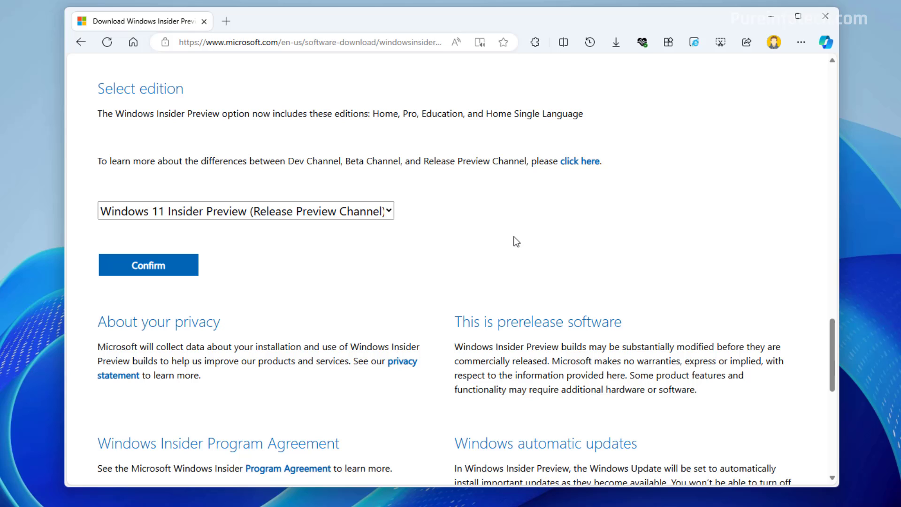
Step: Confirm the edition and choose English (United States) as the product language
click(165, 268)
click(195, 213)
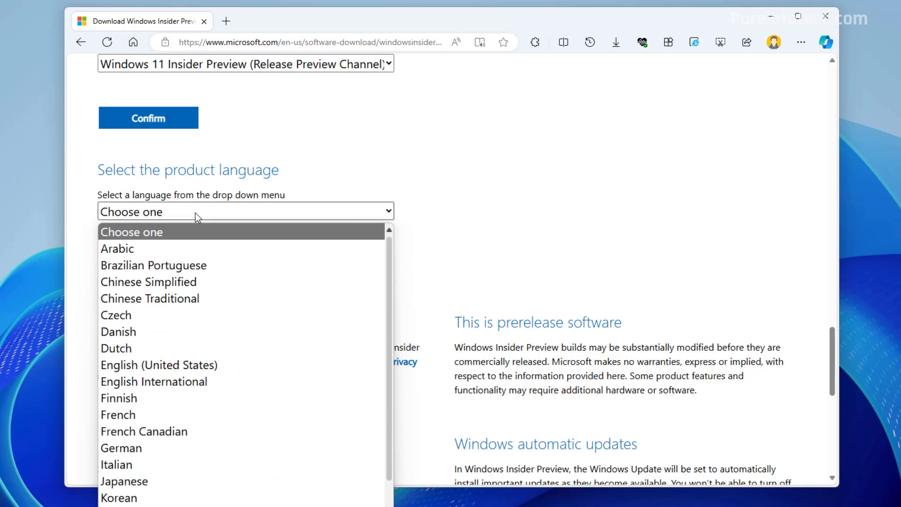
click(238, 366)
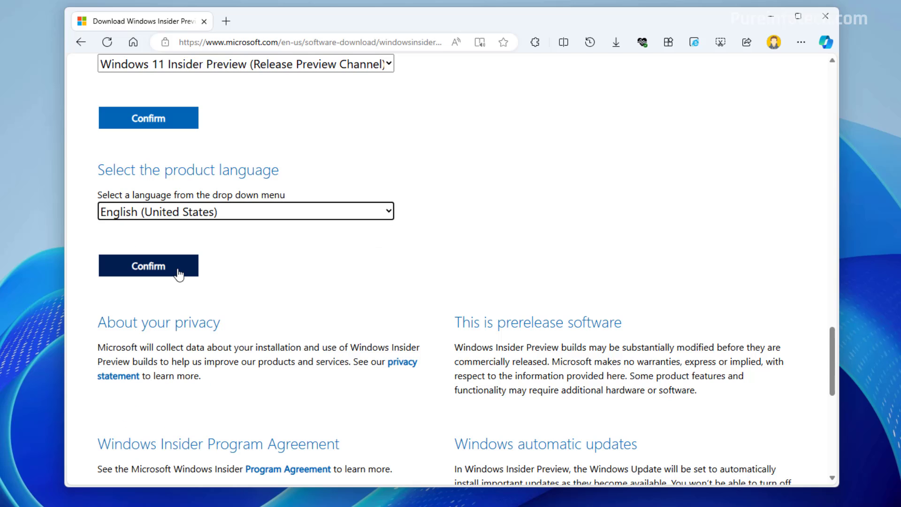
click(179, 274)
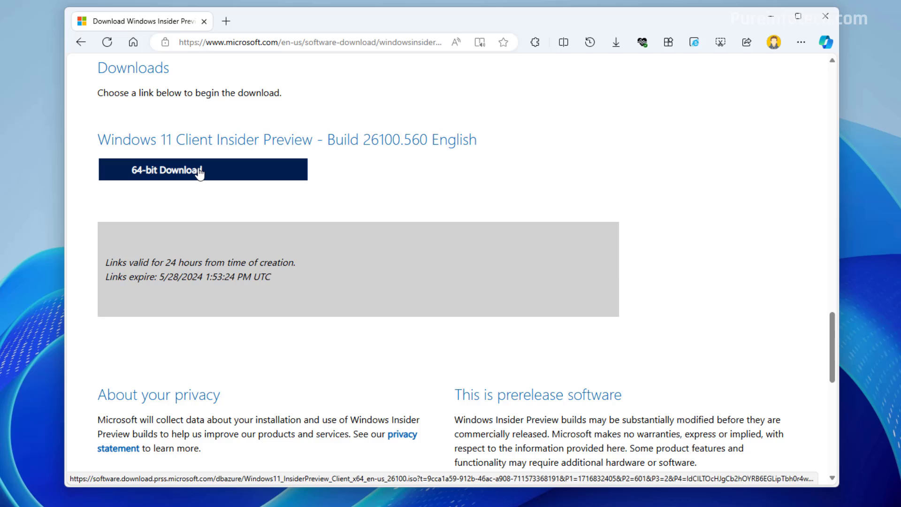
Step: Save the 64-bit ISO download into the Downloads folder
click(200, 172)
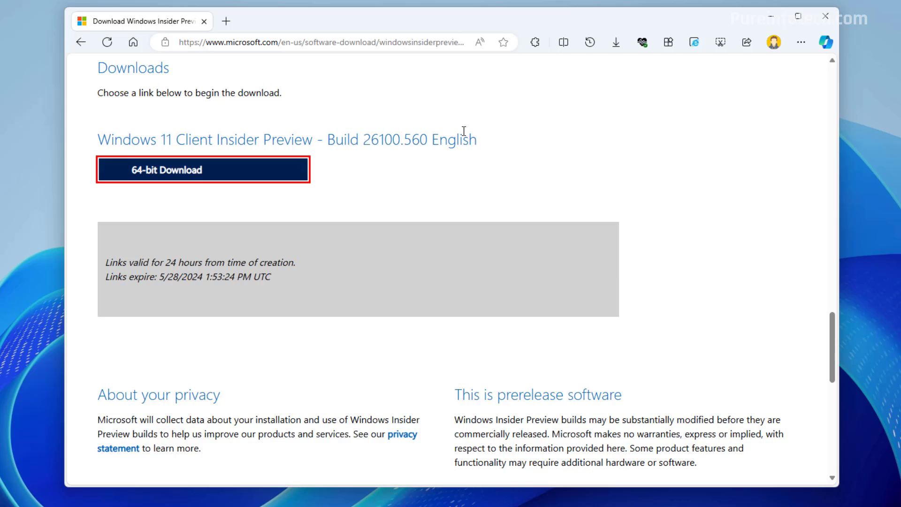
click(546, 105)
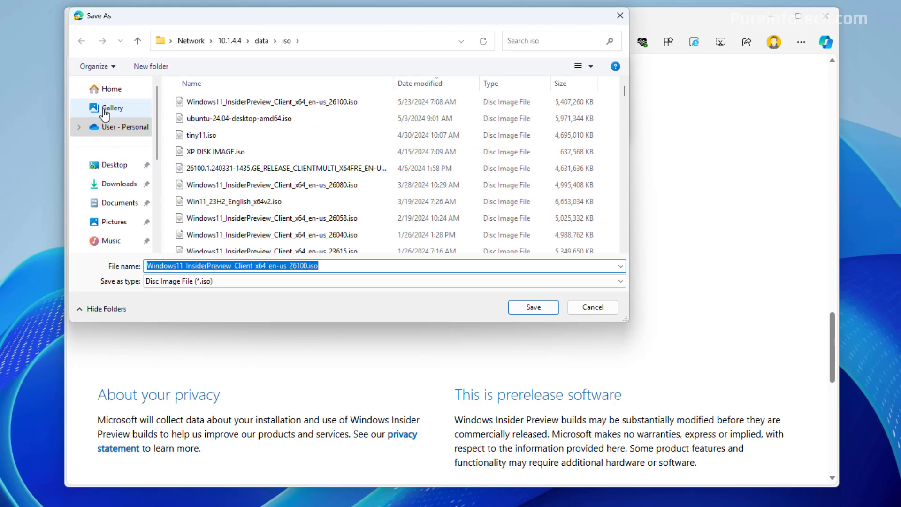
click(119, 185)
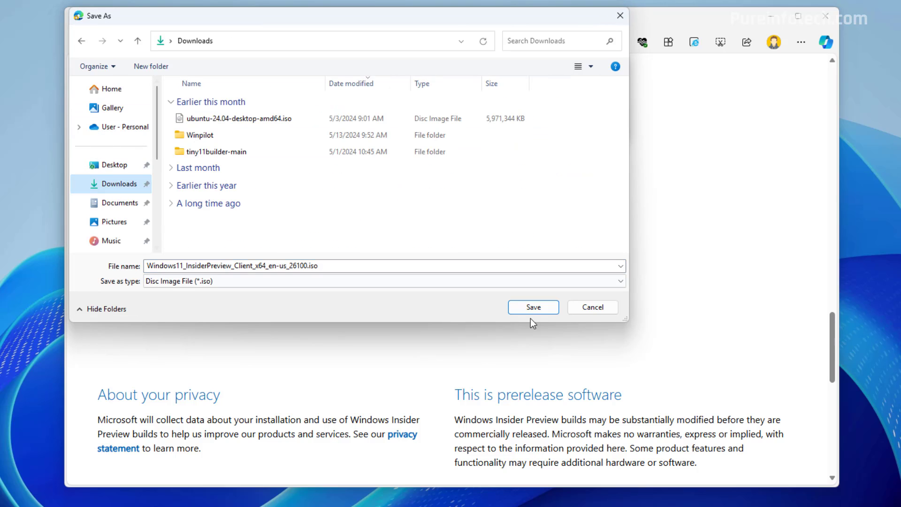
click(534, 307)
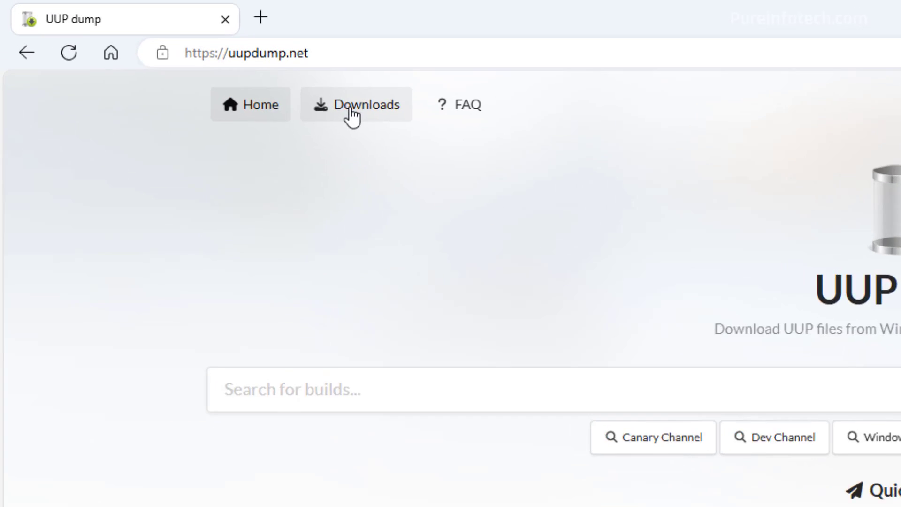
Step: List the Windows 11 24H2 builds on UUP dump, newest being 26100.712 amd64
drag(168, 26, 77, 26)
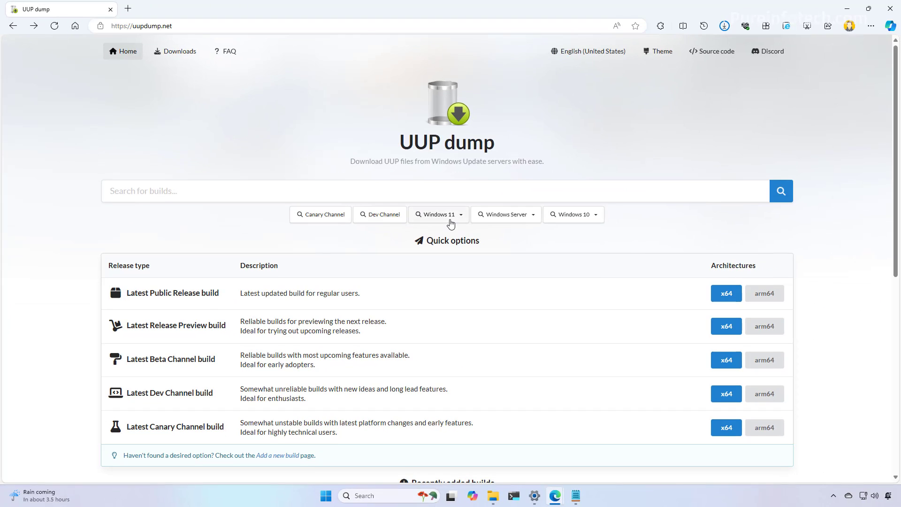
click(450, 219)
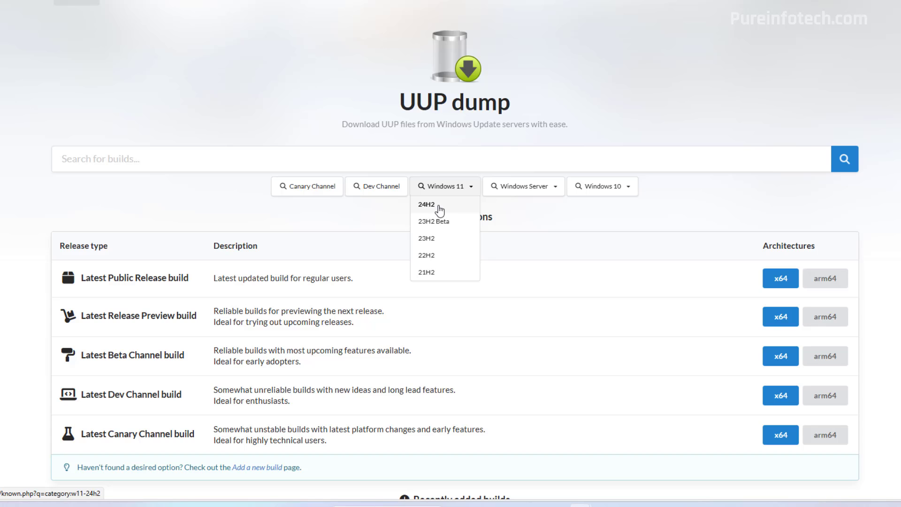
click(438, 207)
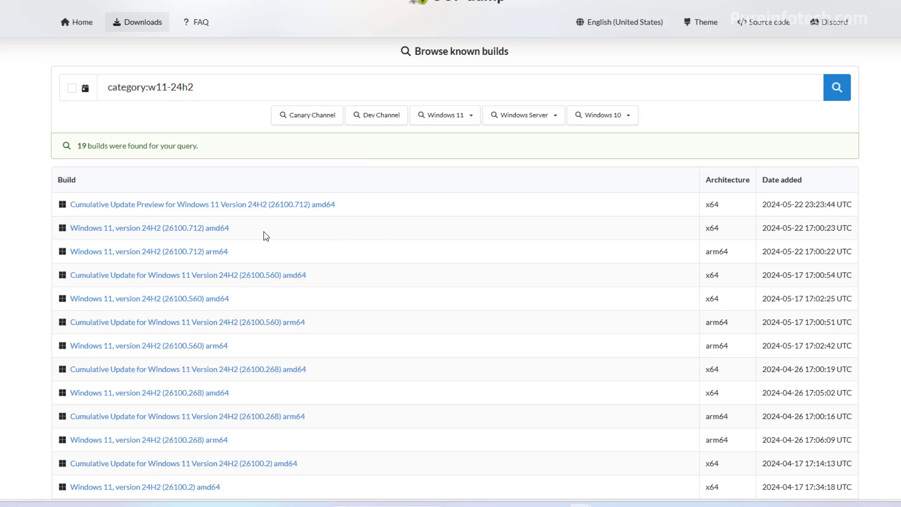
drag(714, 229, 739, 234)
click(739, 234)
double_click(713, 233)
click(269, 230)
Step: Keep English (United States) as the language and uncheck Windows Home, leaving only Windows Pro
click(204, 230)
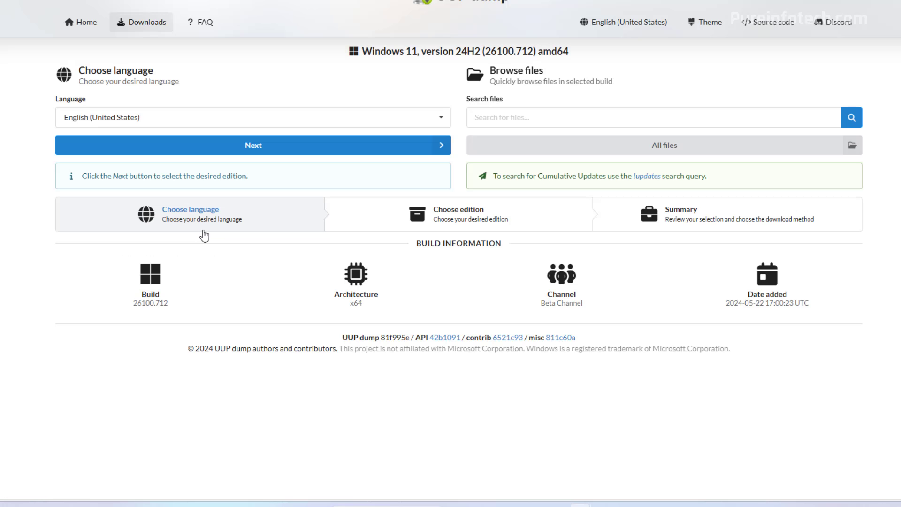
click(160, 120)
click(197, 137)
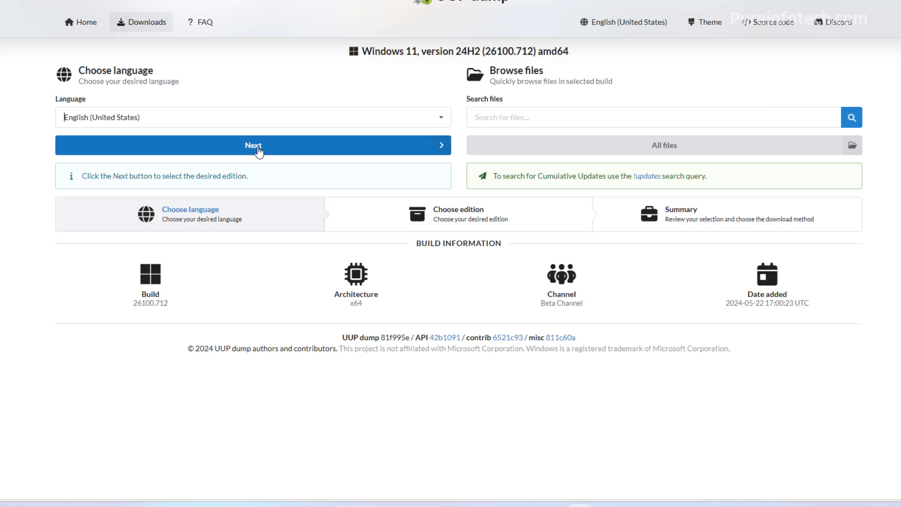
click(258, 147)
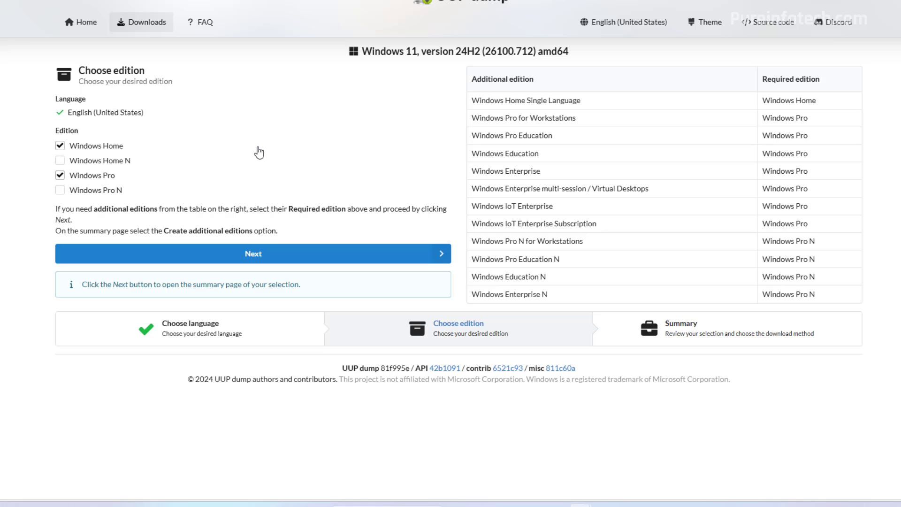
click(59, 146)
Step: Save the 26100.712 Windows Pro convert-to-ISO package zip and show it in its folder
click(191, 262)
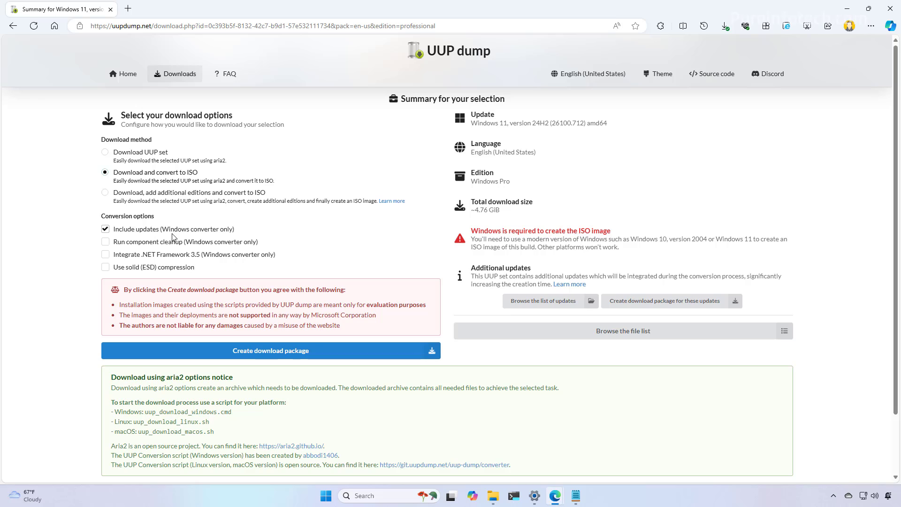
click(270, 356)
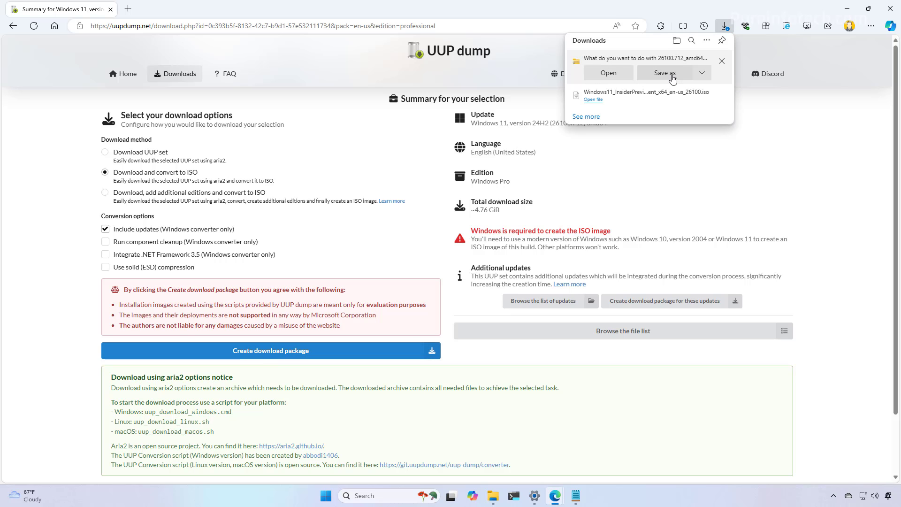
click(673, 75)
click(376, 239)
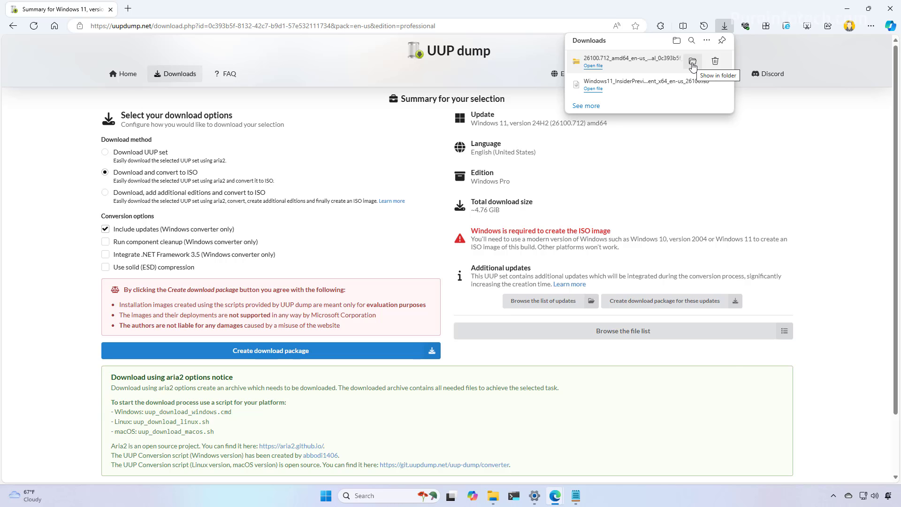
click(693, 63)
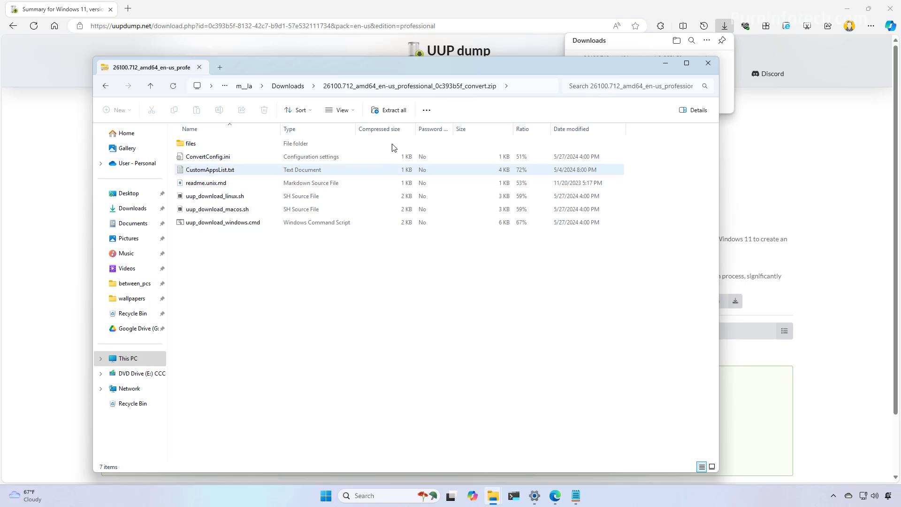
Step: Extract the zip to the suggested folder and run uup_download_windows.cmd as administrator anyway
click(385, 111)
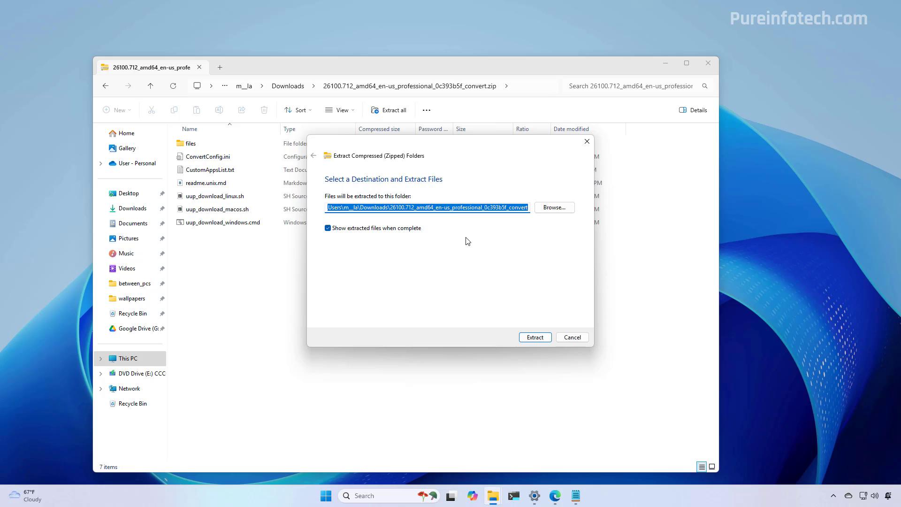
click(535, 338)
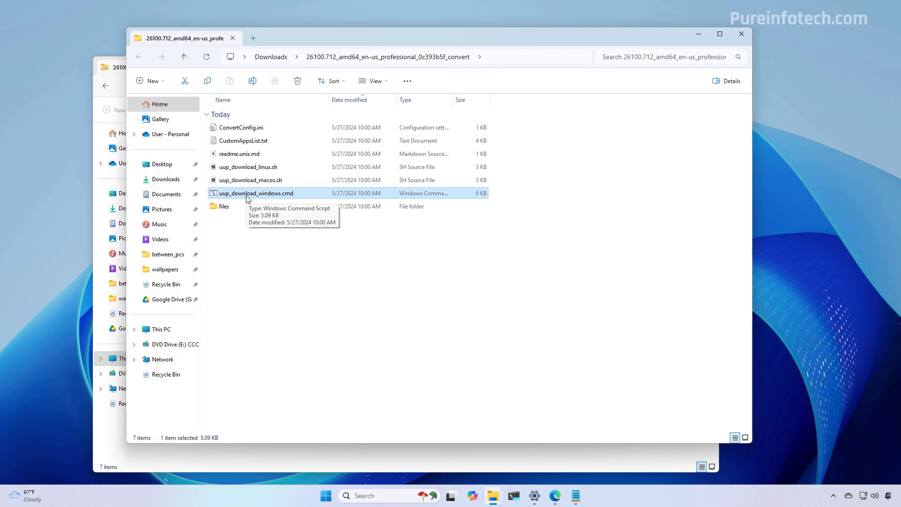
right_click(247, 196)
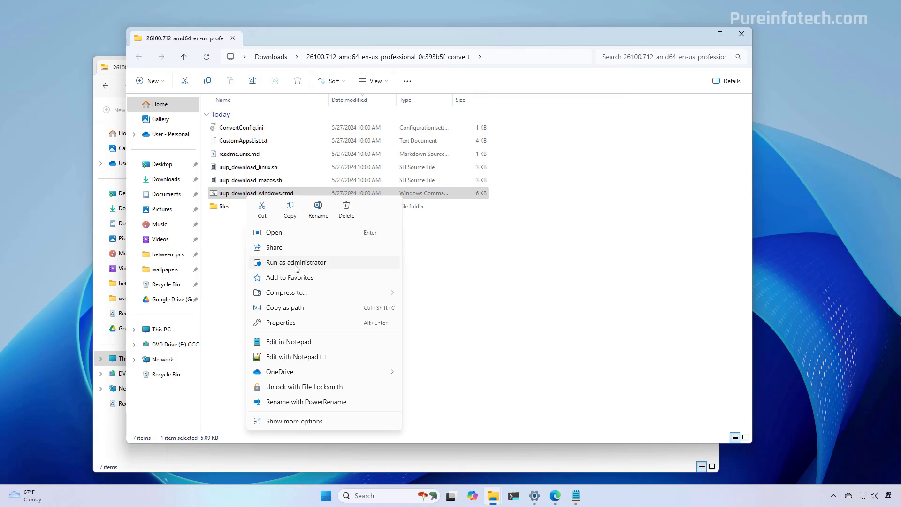
click(297, 263)
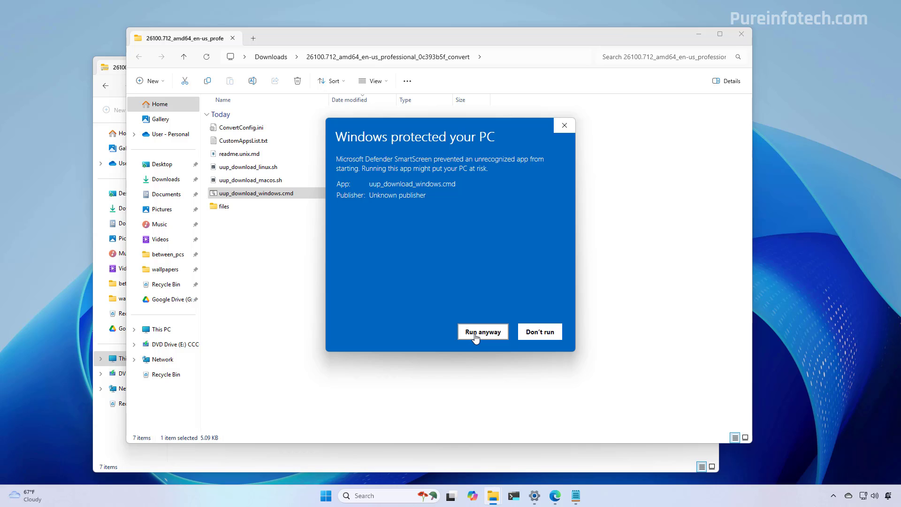
click(476, 335)
Step: Approve the admin prompt, answer the console with r, and exit with 0 once finished
click(418, 325)
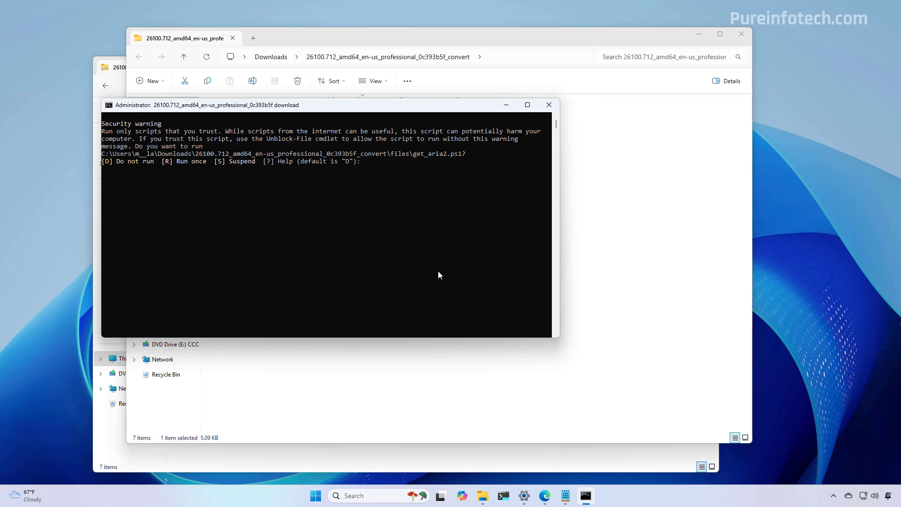
click(439, 272)
text(r)
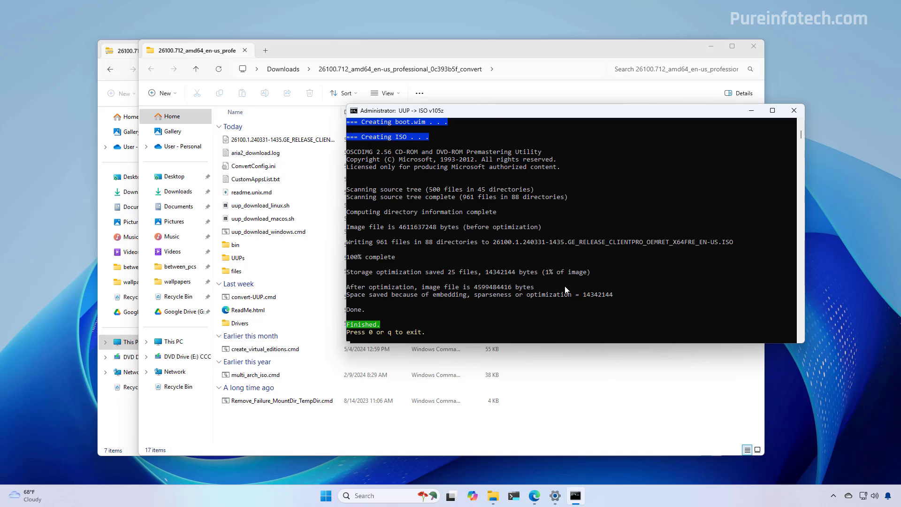
key(0)
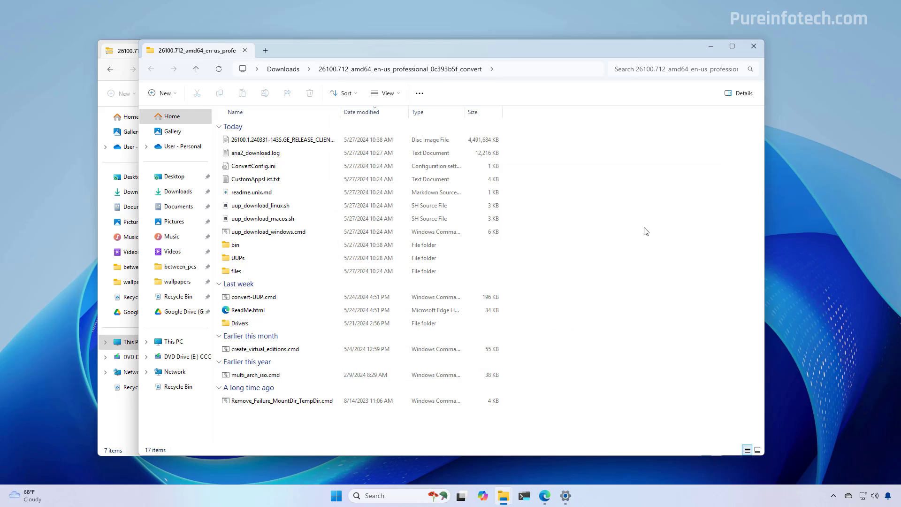
Step: Mount the new Windows 11 ISO as DVD Drive (D:) and select setup.exe
double_click(342, 112)
click(357, 139)
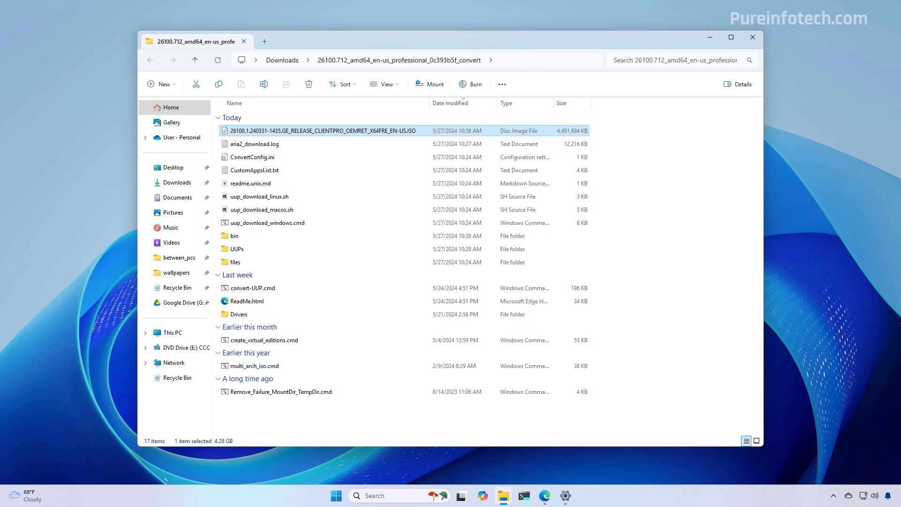
right_click(327, 132)
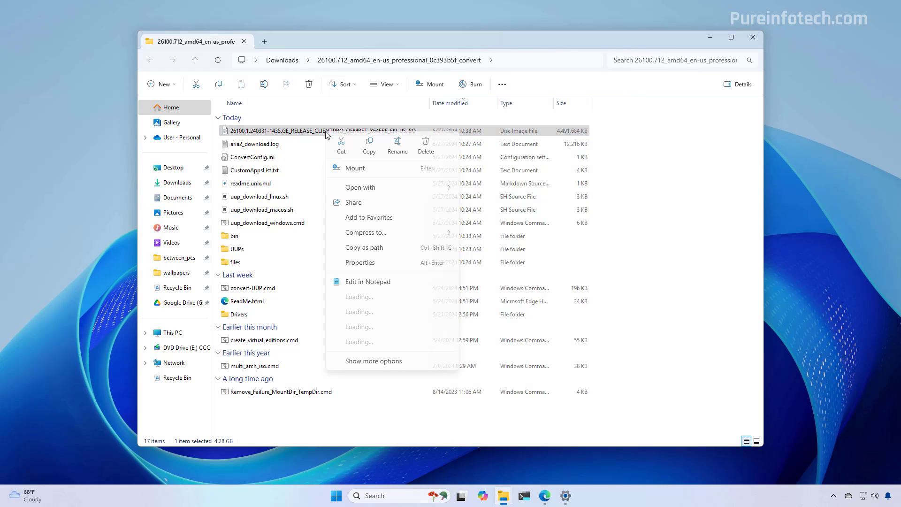
click(371, 169)
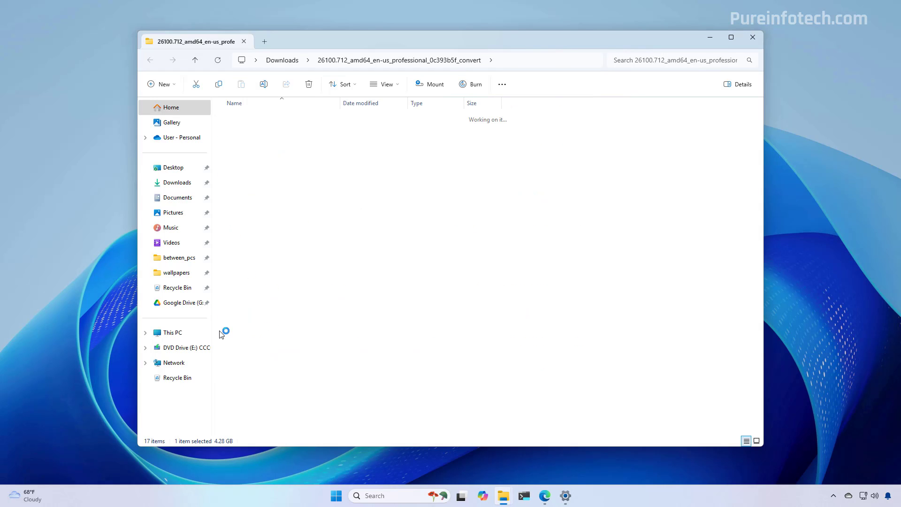
click(245, 216)
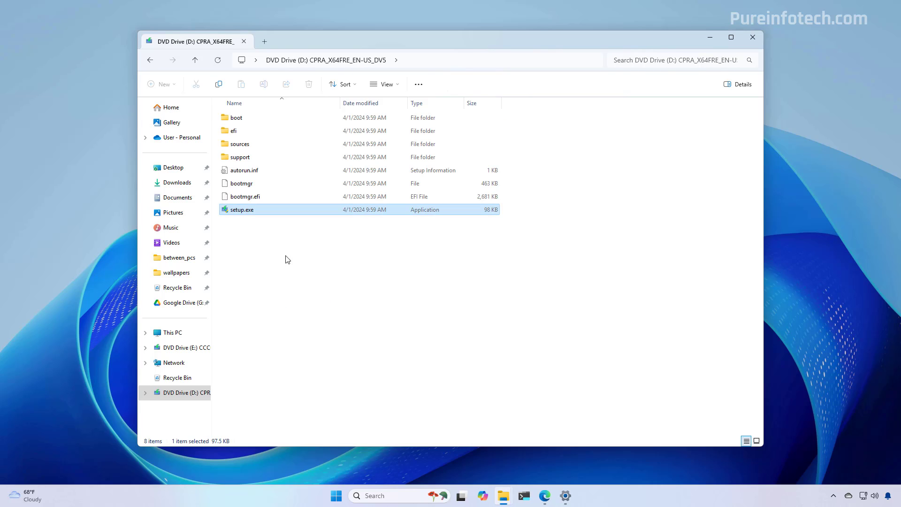
Step: Run setup.exe with administrator approval to reach Install Windows 11, then return to the ISO folder
double_click(241, 210)
click(405, 329)
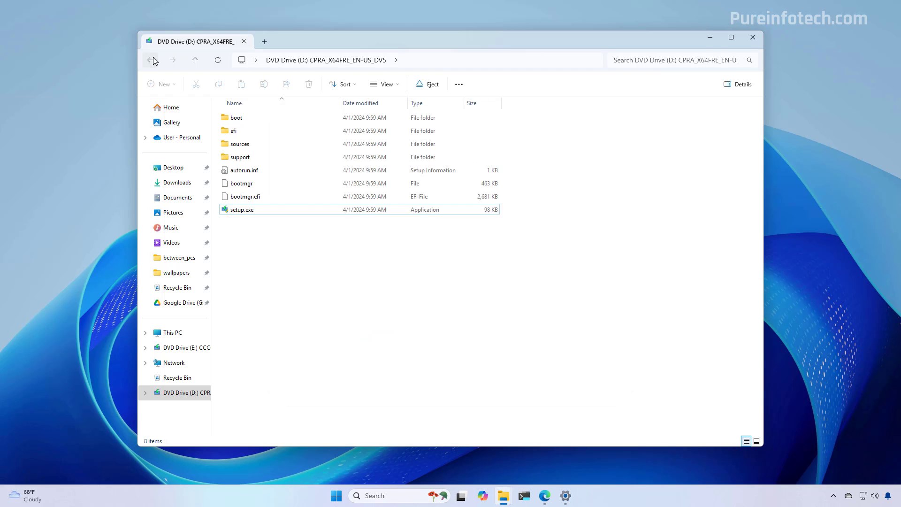
click(150, 59)
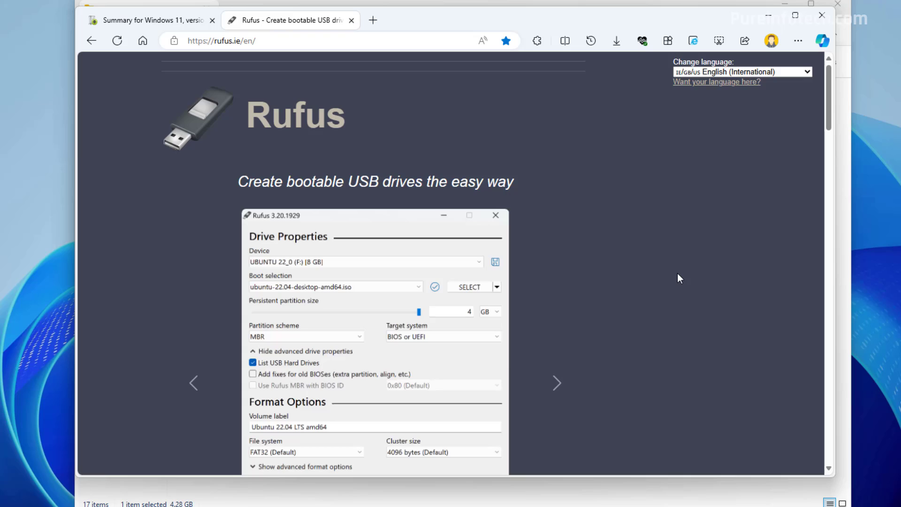
Step: Scroll to the Rufus download table and save the standard rufus-4.5.exe to disk
scroll(677, 273, down, 2)
scroll(677, 275, down, 7)
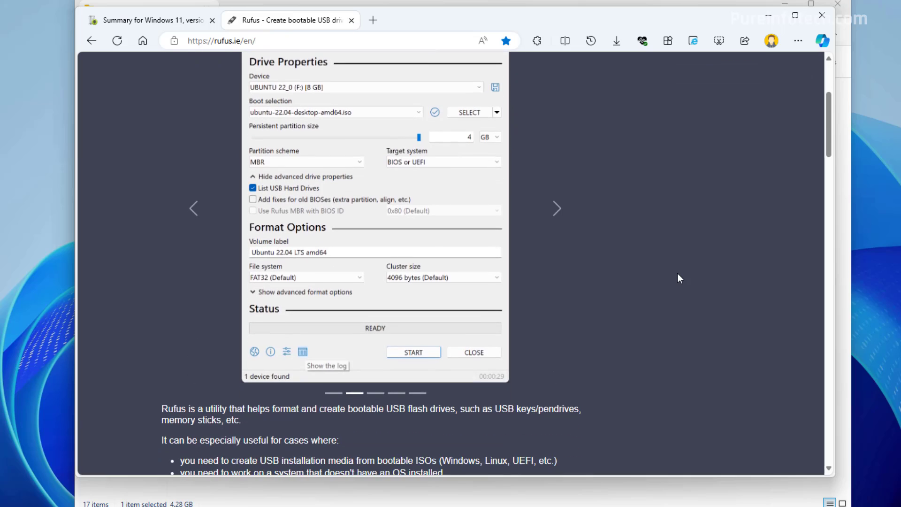
scroll(678, 279, down, 2)
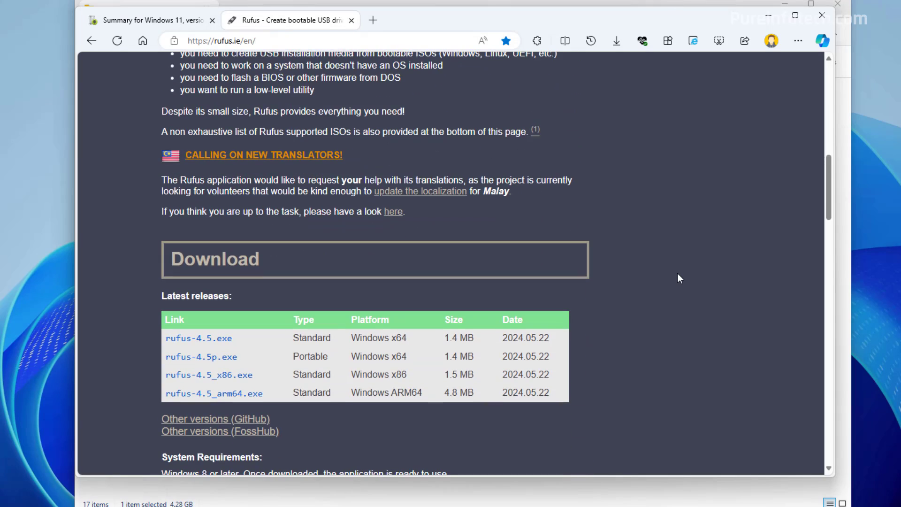
scroll(678, 277, down, 2)
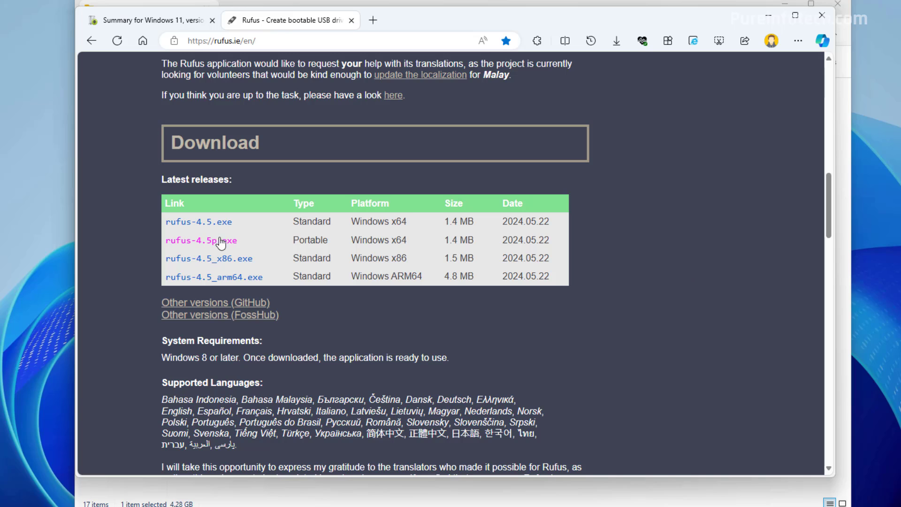
click(296, 40)
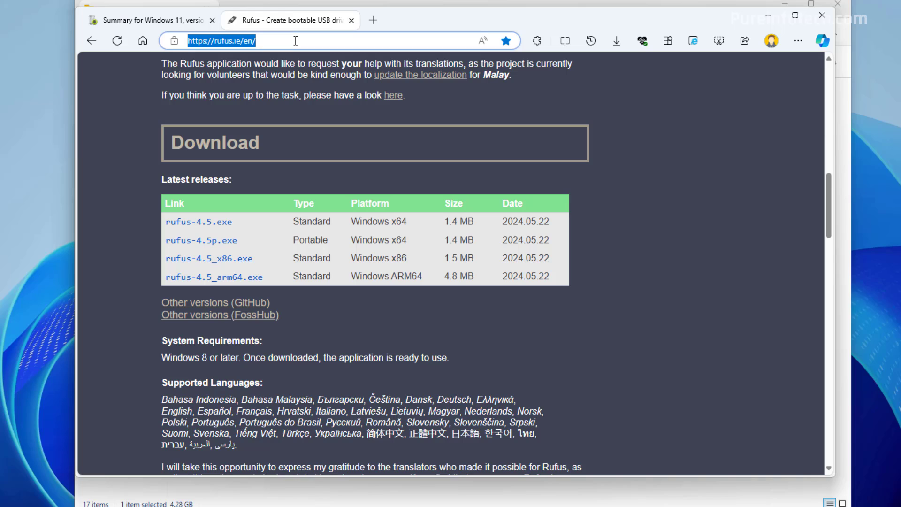
click(213, 224)
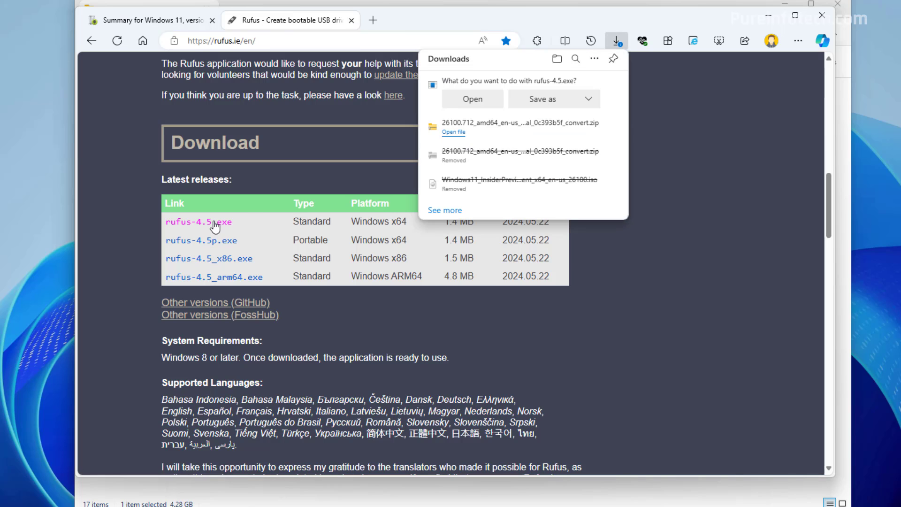
click(540, 105)
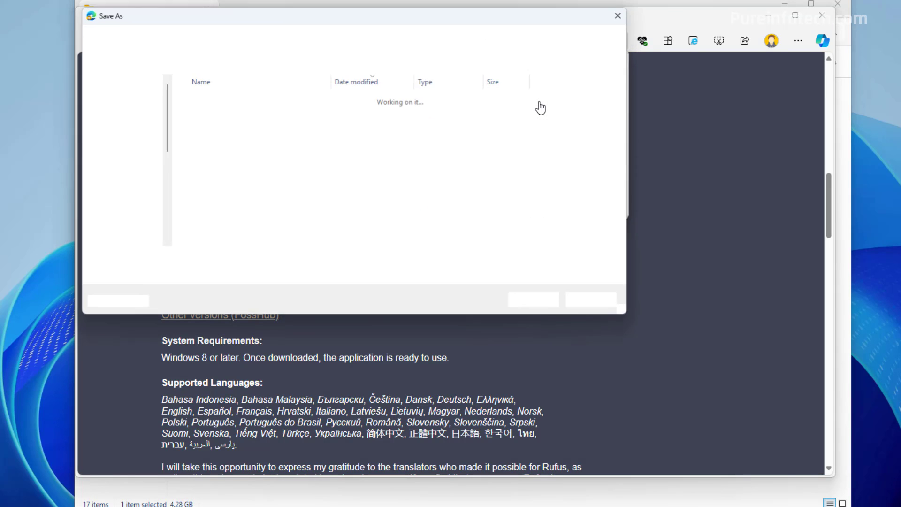
click(541, 301)
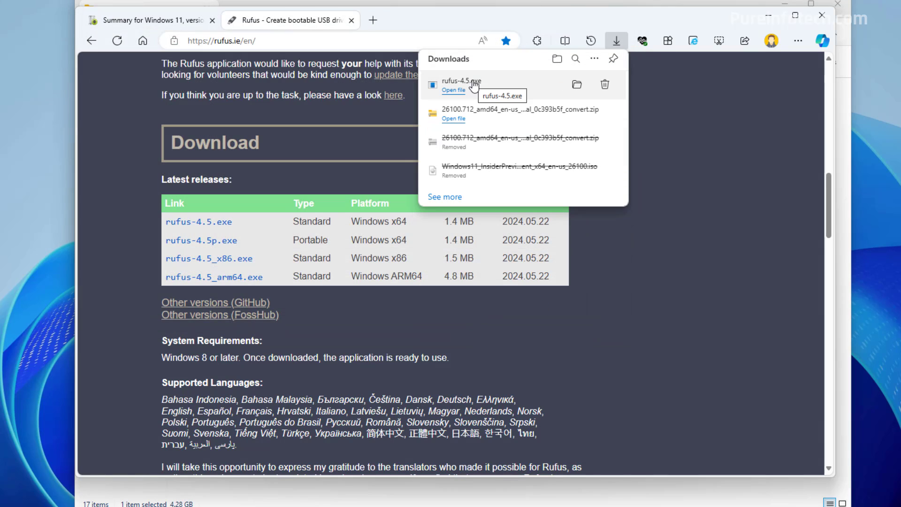
Step: Launch rufus-4.5.exe with admin approval and select the 16 GB UBUNTU 24_0 (Disk 1) device
click(474, 85)
click(424, 365)
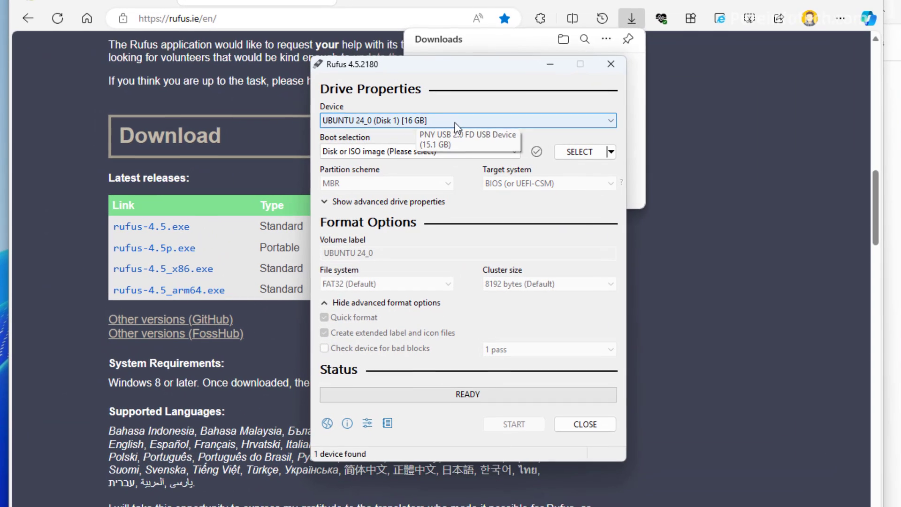
click(449, 139)
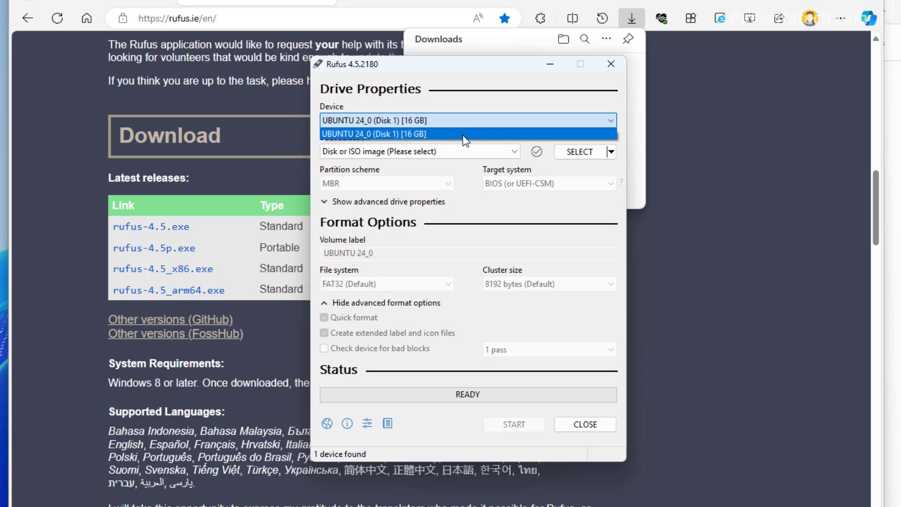
click(463, 135)
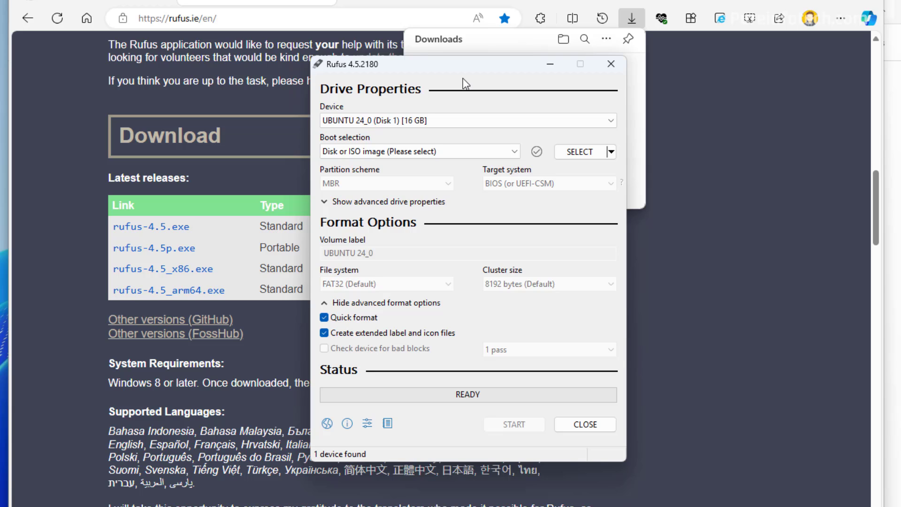
Step: Load the Windows 11 ISO from the 26100.712 convert folder as the boot selection
click(582, 151)
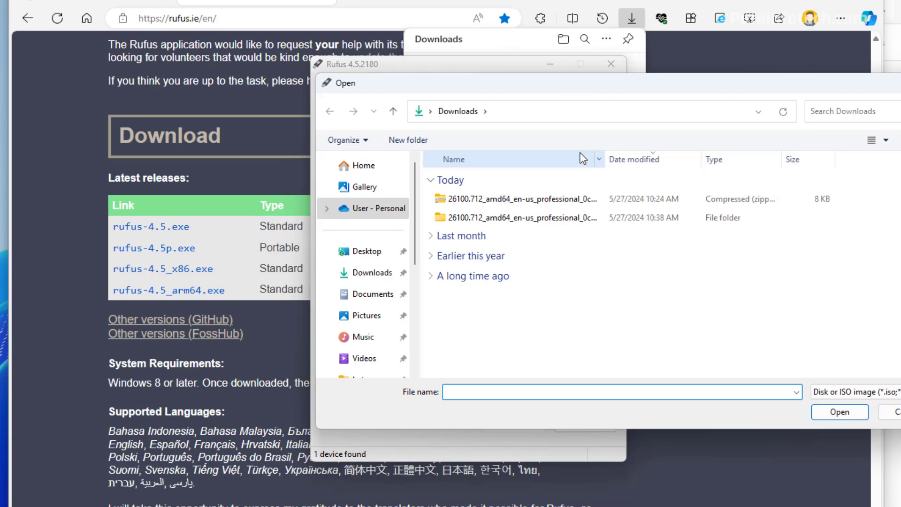
double_click(504, 219)
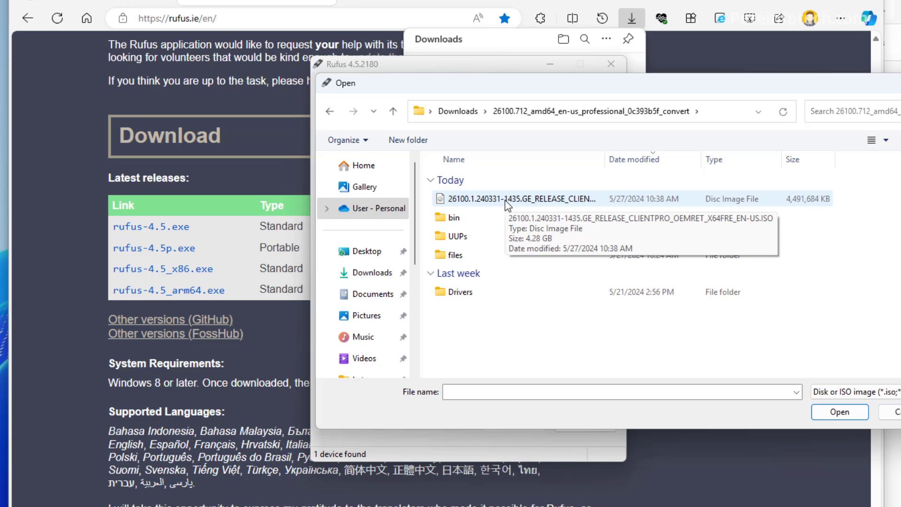
click(507, 201)
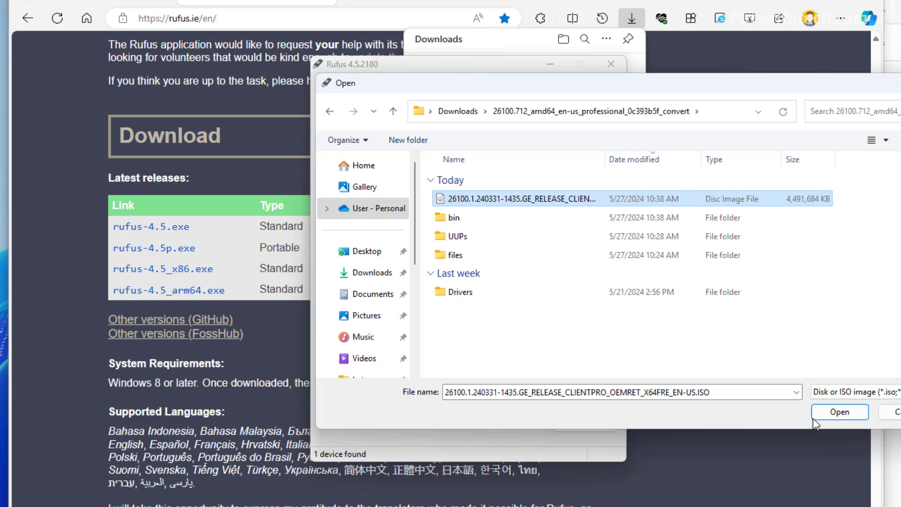
click(840, 412)
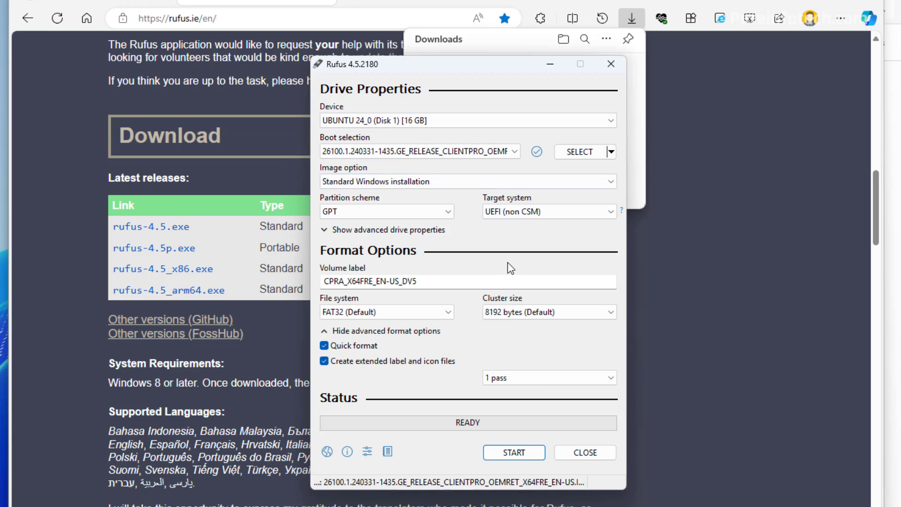
Step: Replace the CPRA_X64FRE_EN-US_DV5 volume label with 'Windows 11 24H2'
drag(511, 281, 290, 284)
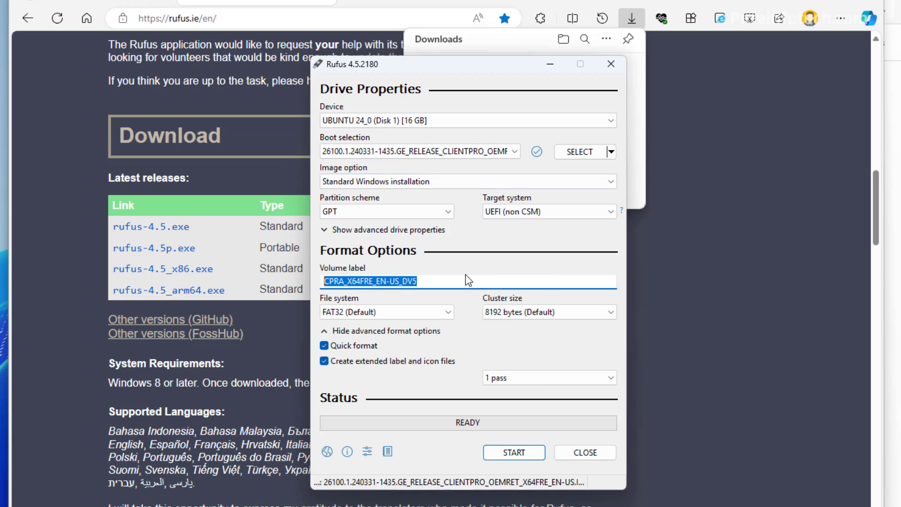
text(Windows 11 )
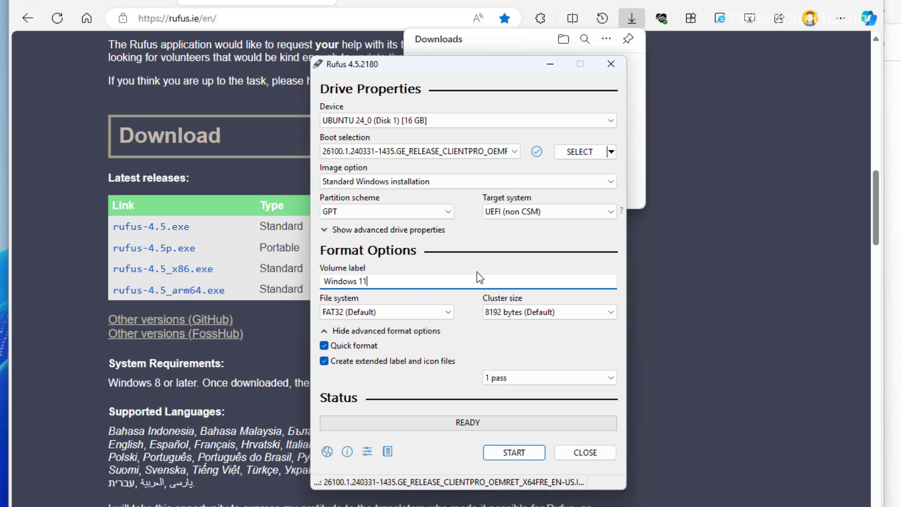
text(24H2)
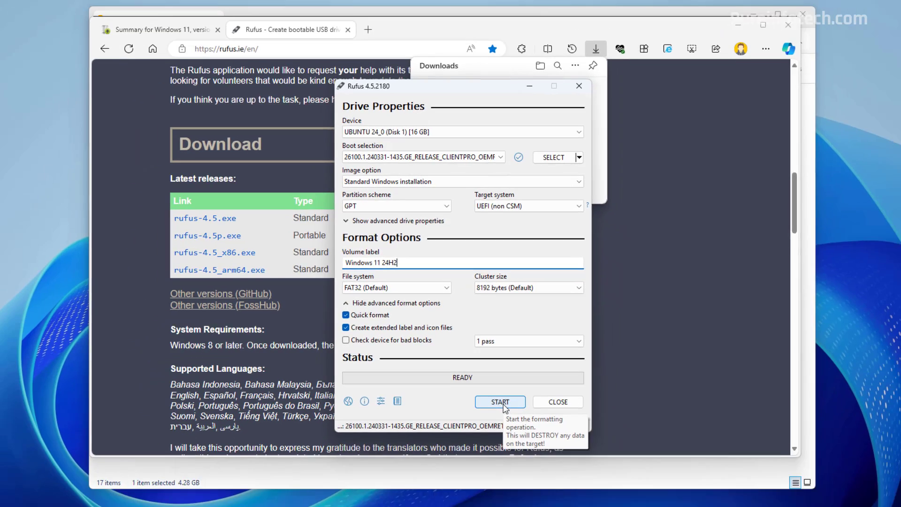
Step: Begin the write, removing TPM/Secure Boot/RAM and online-account requirements, adding local account 'admin', disabling BitLocker
click(517, 456)
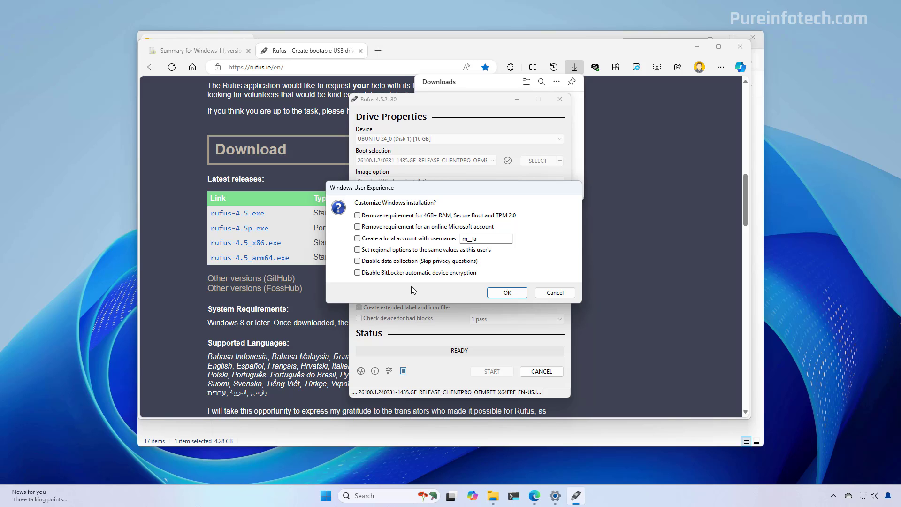
click(357, 215)
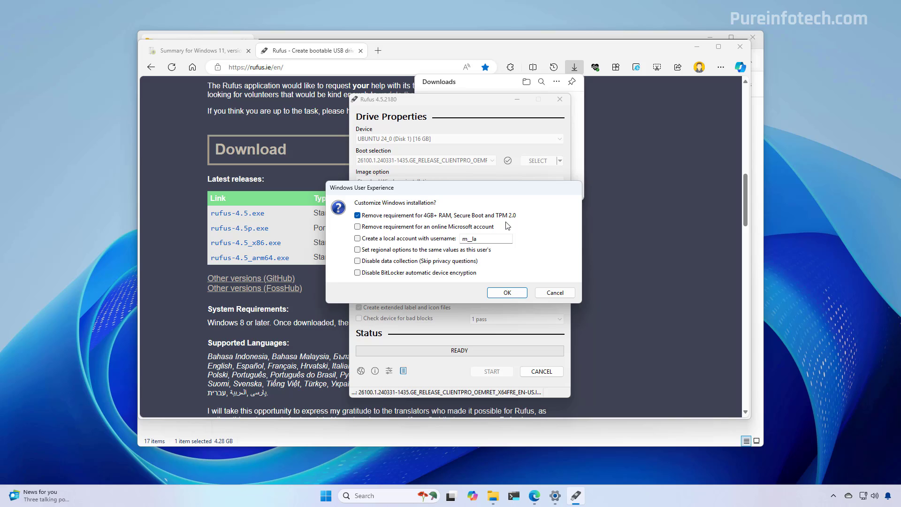
click(357, 227)
double_click(486, 239)
text(admin)
double_click(493, 239)
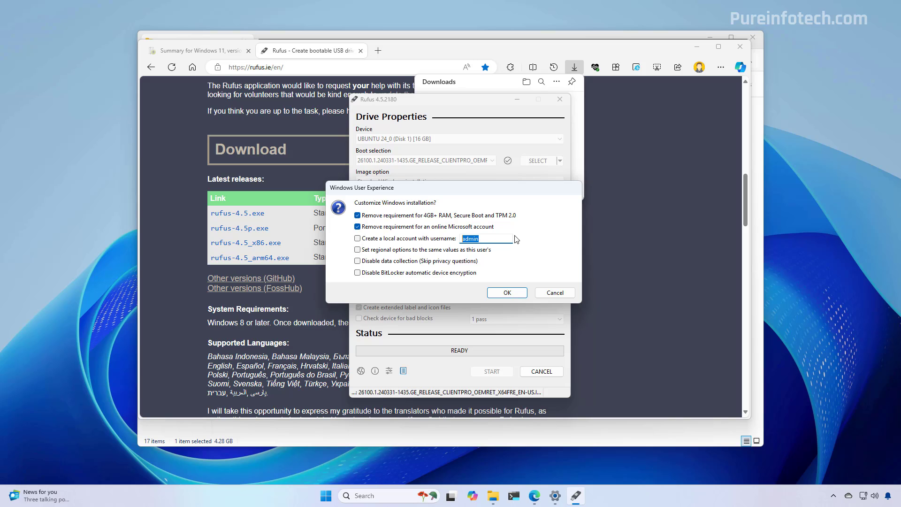
click(358, 239)
click(358, 273)
click(508, 294)
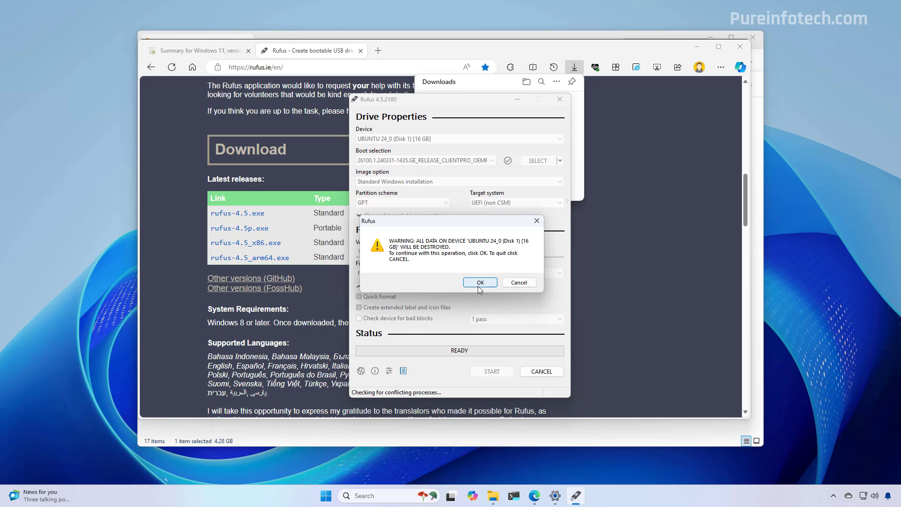
Step: Accept the warning that all data on the 16 GB UBUNTU 24_0 drive will be destroyed
click(480, 283)
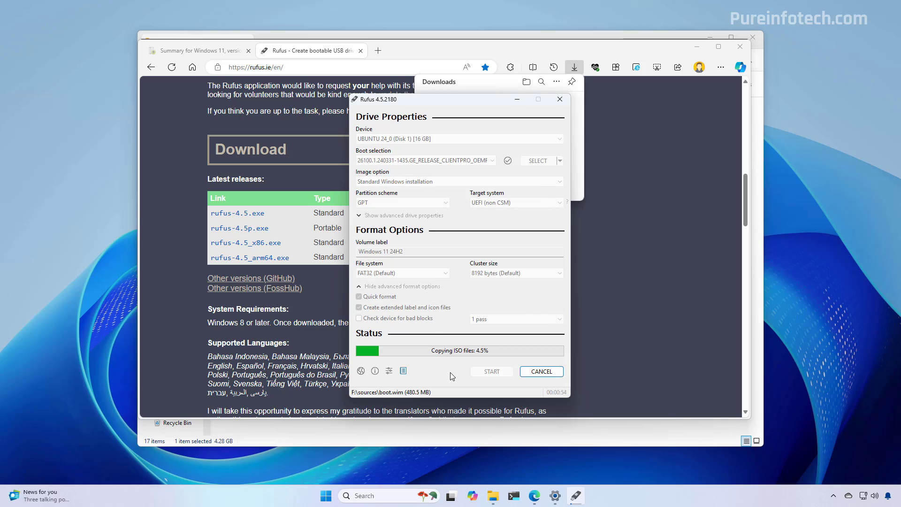